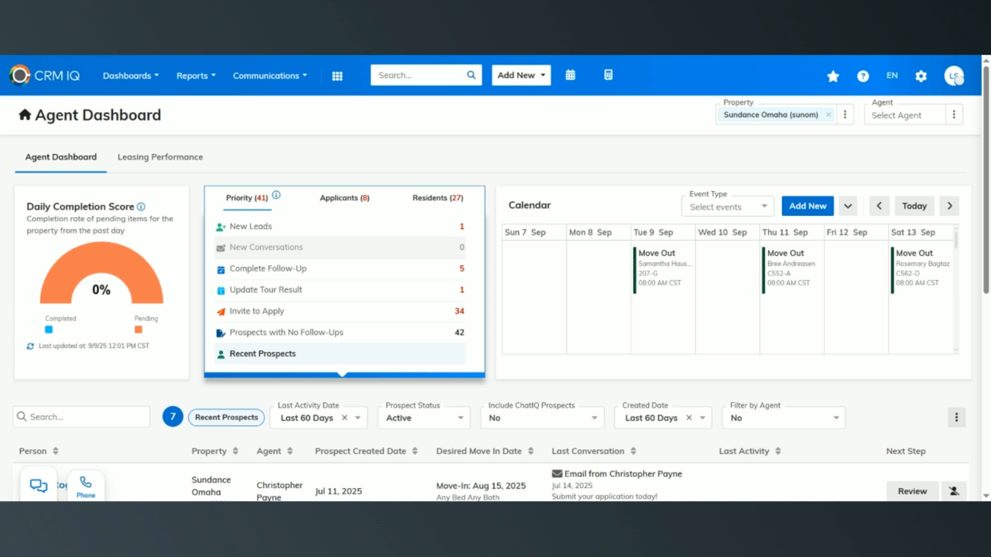
- Open the Prorate Calculator to examine its move-in and move-out fields, and close it without calculating
left_click(903, 115)
left_click(609, 76)
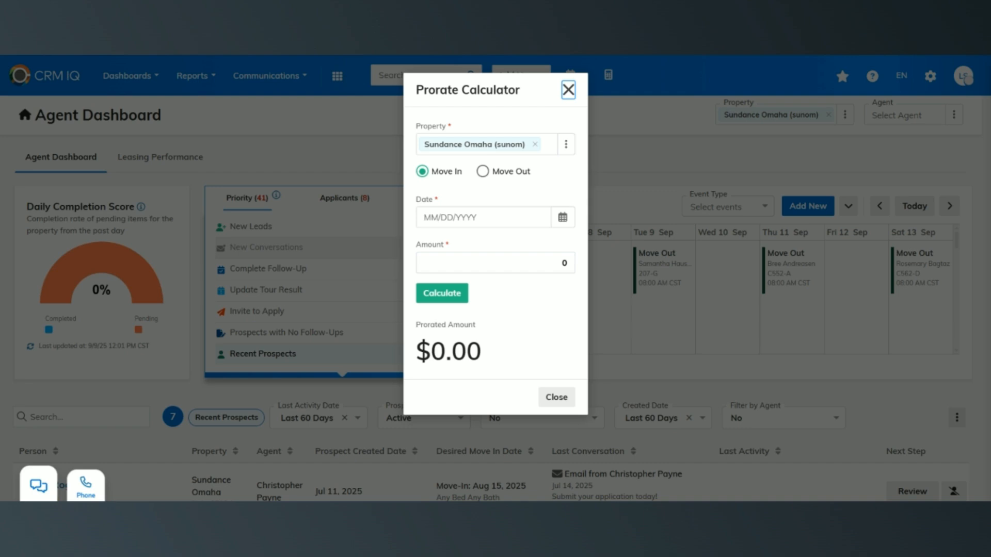
key("Escape")
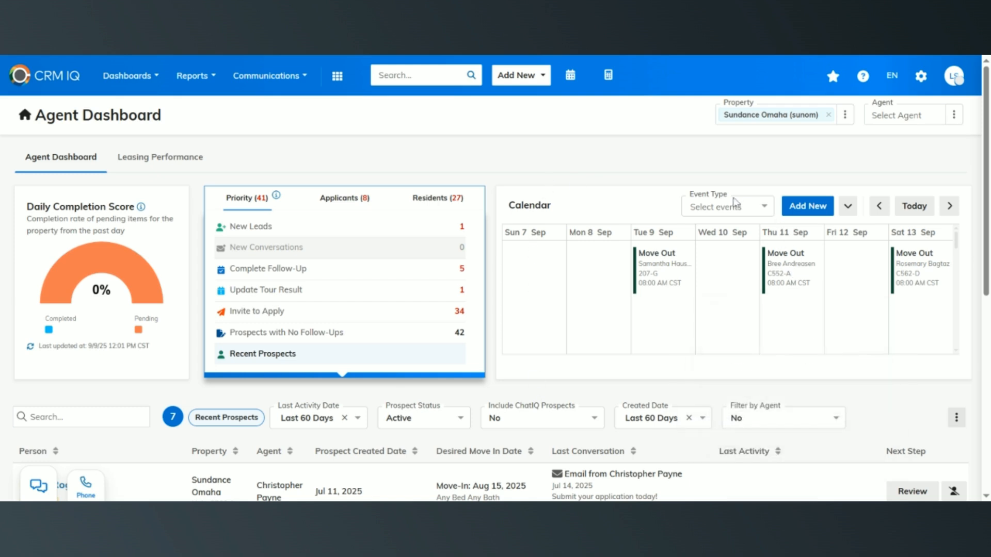
- Examine the dashboard calendar's event type filter options and its expanded view, and collapse it again
left_click(740, 207)
left_click(692, 213)
left_click(692, 214)
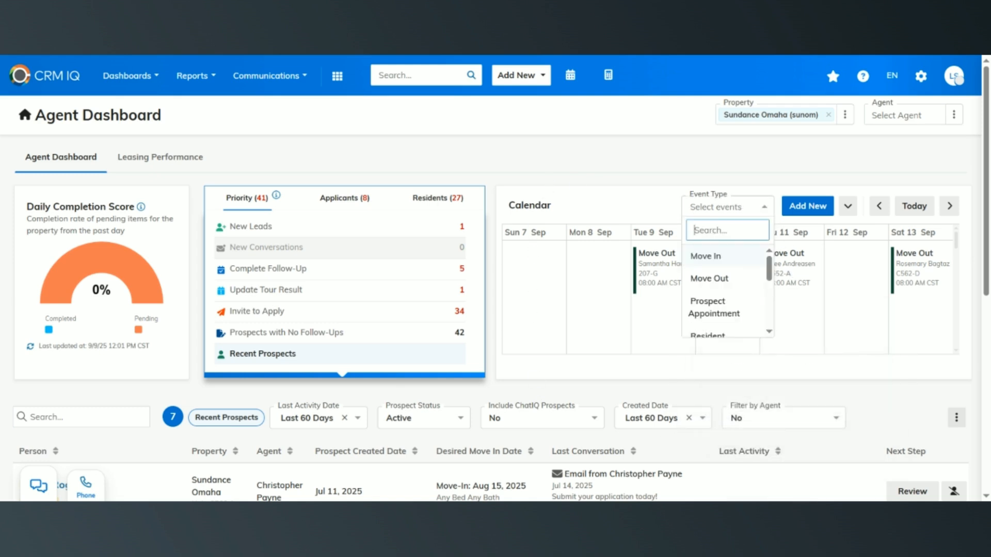
left_click(715, 209)
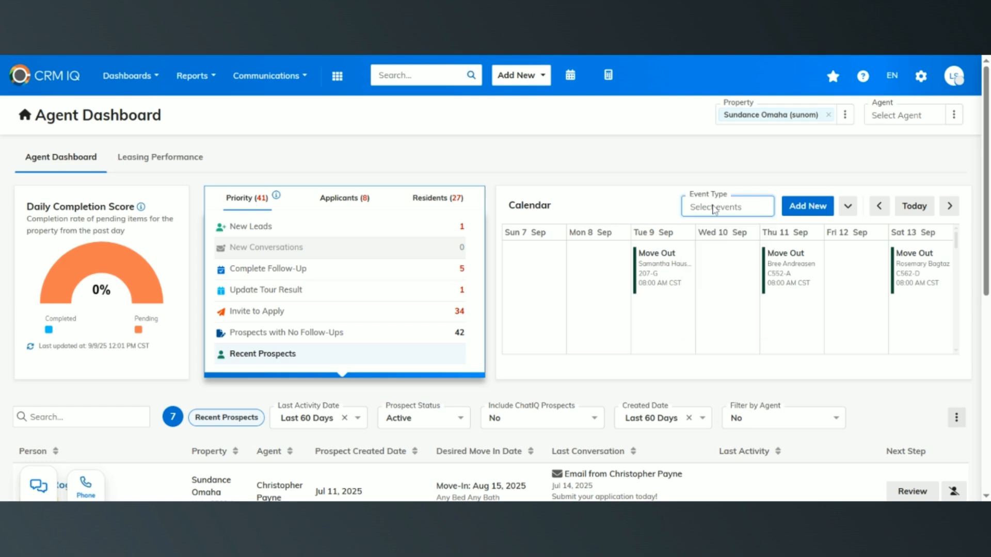
left_click(644, 288)
left_click(550, 266)
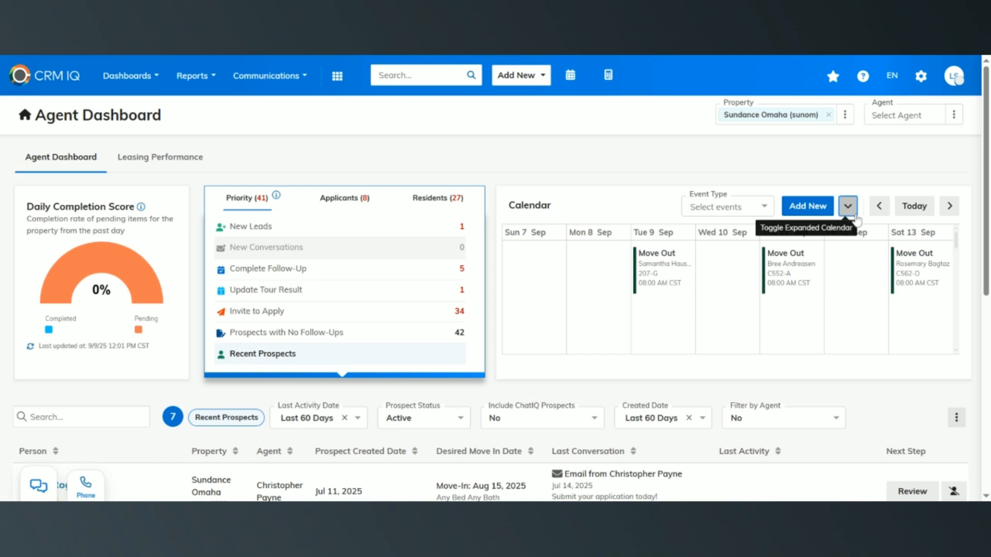
left_click(848, 206)
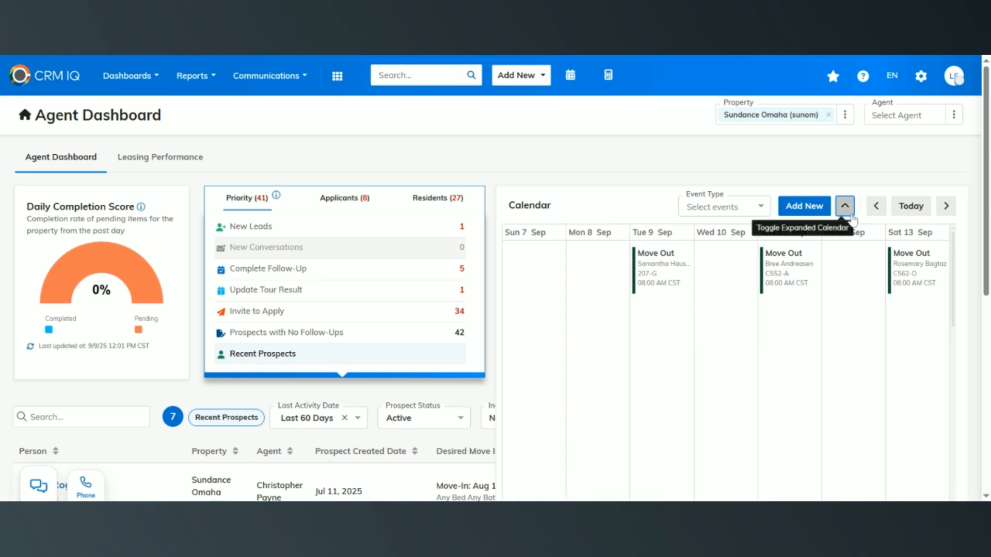
left_click(847, 209)
- Open the full calendar and view it by day, week and month, including its agent and event type filters
left_click(571, 75)
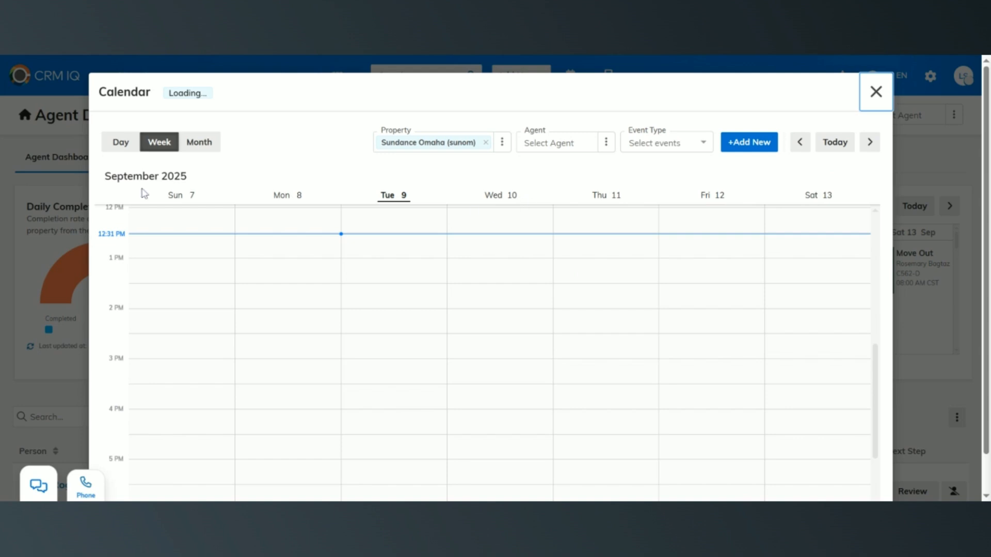
left_click(125, 143)
left_click(173, 144)
left_click(193, 144)
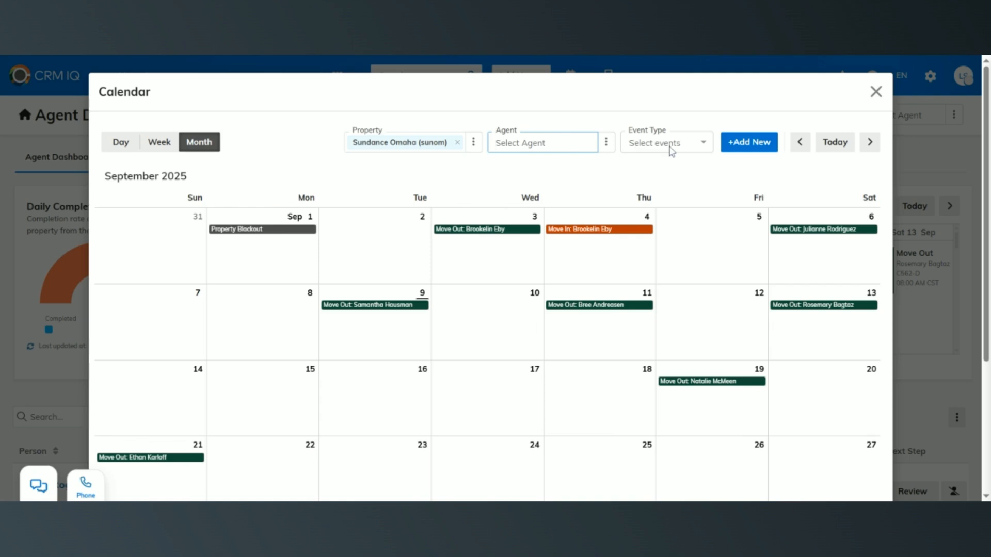
left_click(670, 149)
left_click(748, 173)
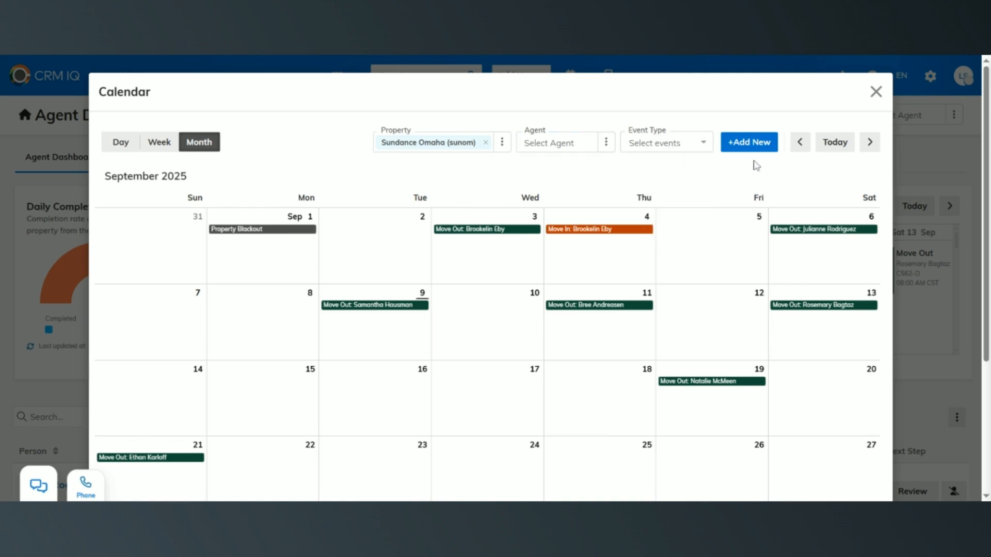
- Examine the new calendar event form from the full calendar, and close both without saving an event
left_click(766, 149)
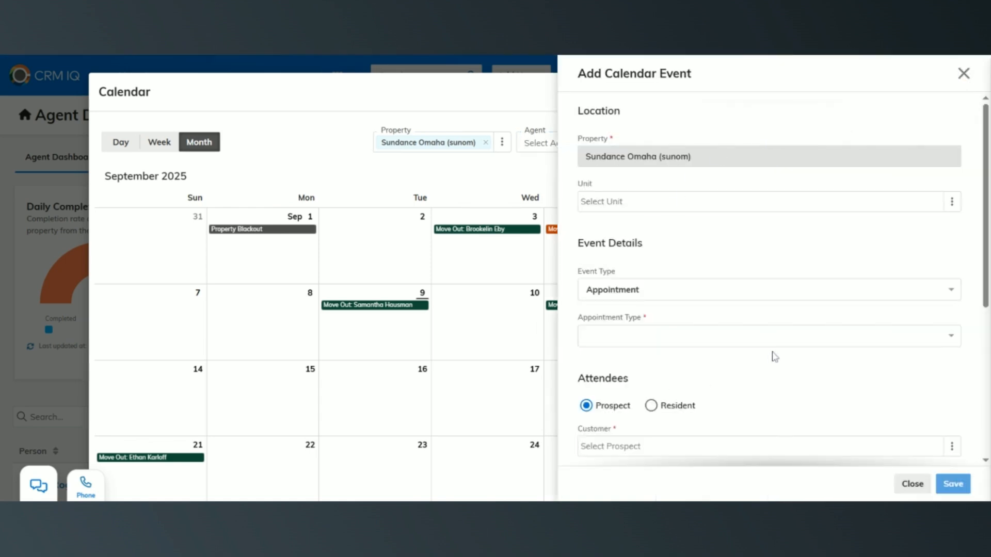
scroll(774, 356, "down", 5)
scroll(773, 355, "up", 6)
left_click(963, 74)
left_click(874, 91)
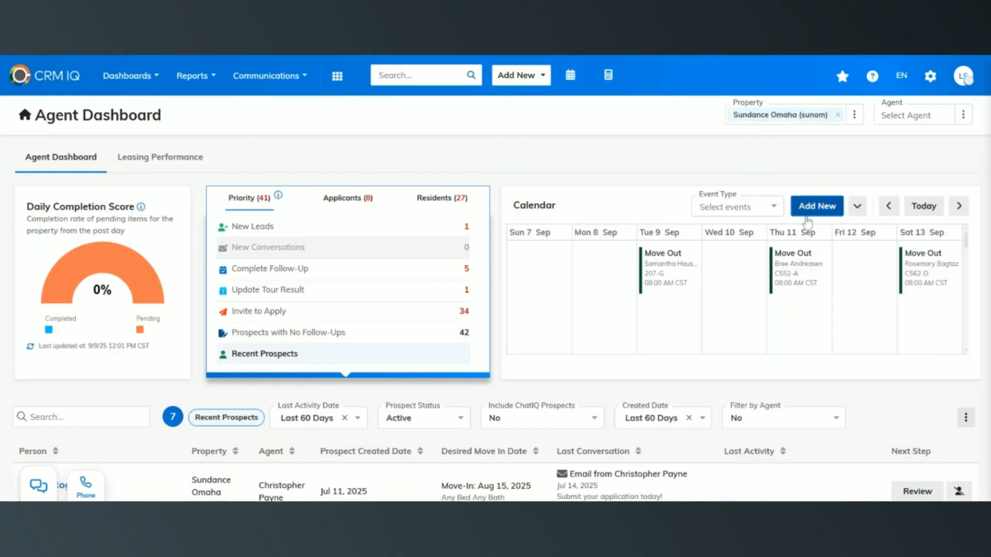
- Open a new calendar event from the dashboard calendar and look through its location, attendee and time fields
left_click(807, 209)
scroll(778, 327, "down", 3)
scroll(778, 327, "up", 3)
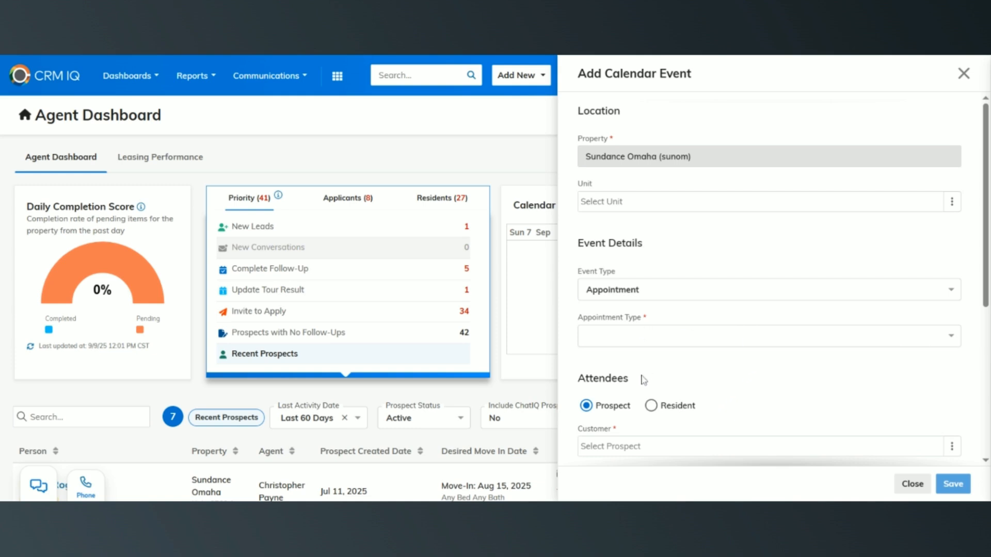
scroll(644, 379, "down", 1)
scroll(644, 380, "down", 4)
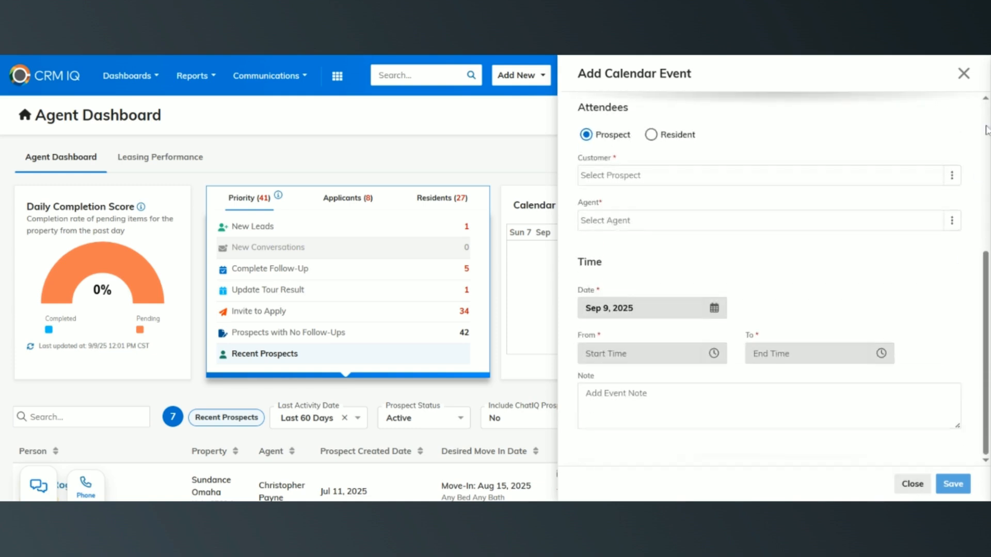
scroll(764, 292, "up", 5)
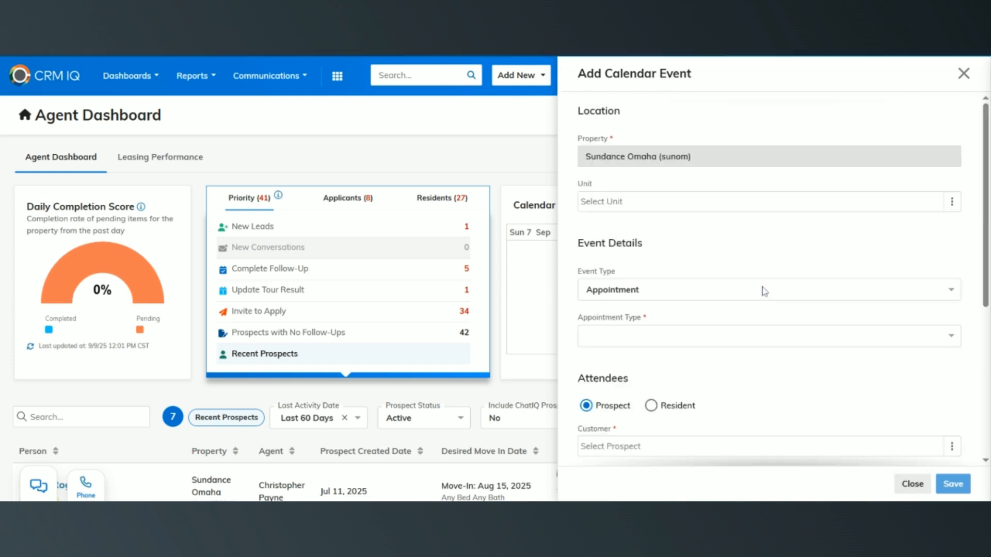
- View the Communication Hub and the phone dialer, and close the Communication Hub
left_click(32, 493)
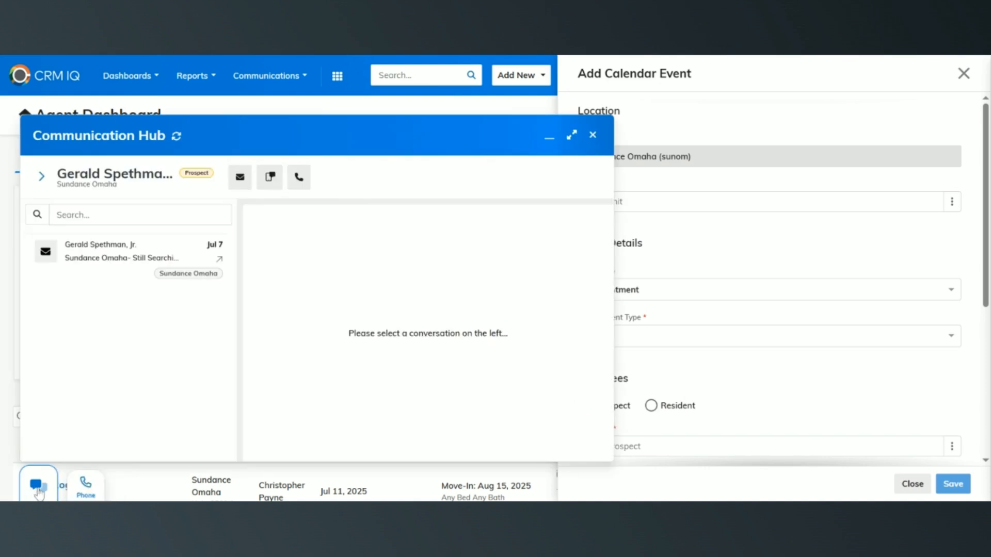
left_click(73, 491)
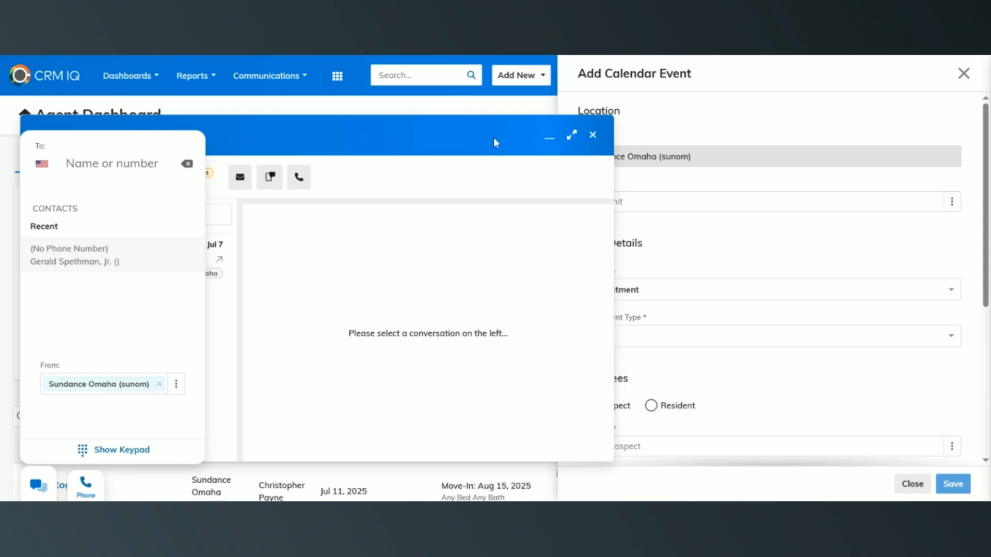
left_click(598, 139)
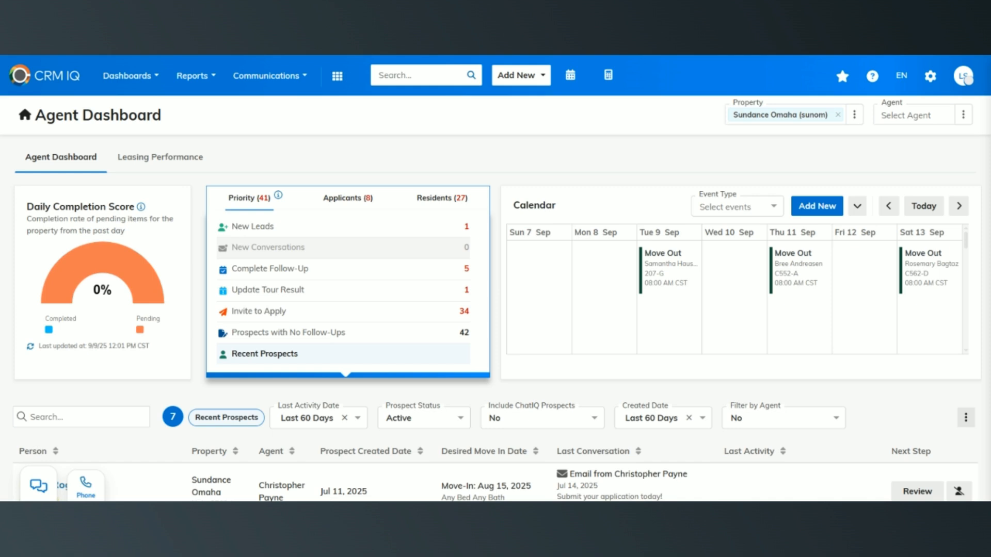
- Examine the Complete Follow-Up, Update Tour Result and Prospects with No Follow-Ups lists in the Priority section
left_click(350, 269)
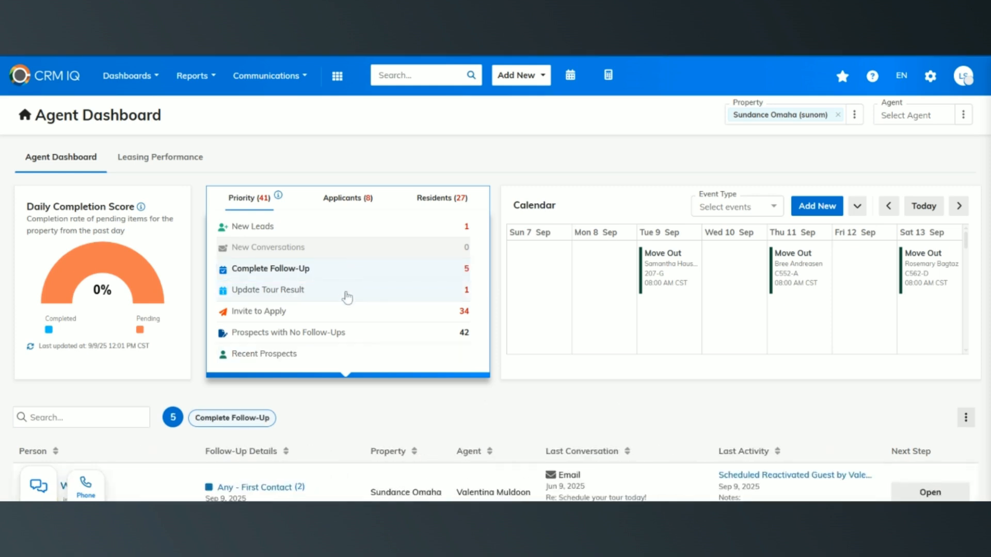
scroll(353, 361, "down", 1)
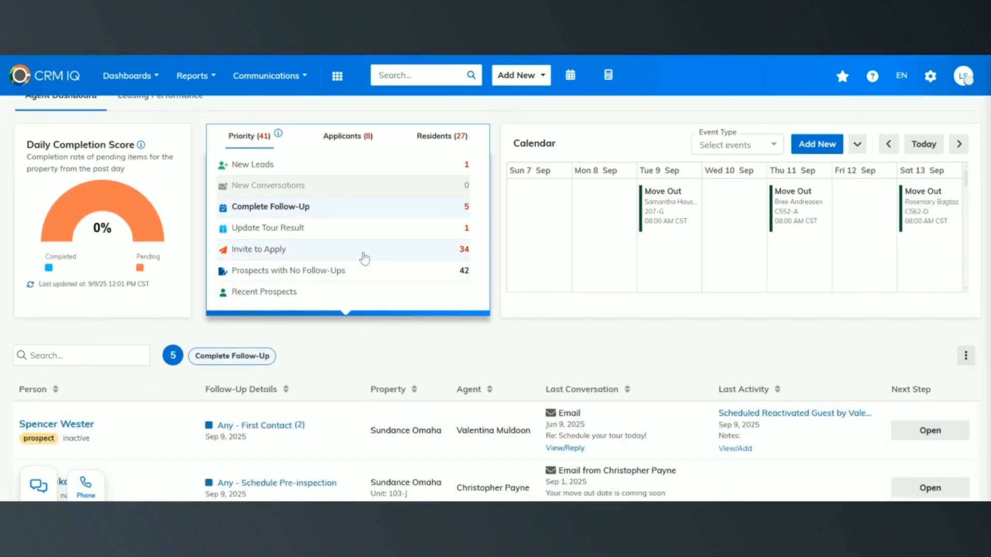
left_click(361, 226)
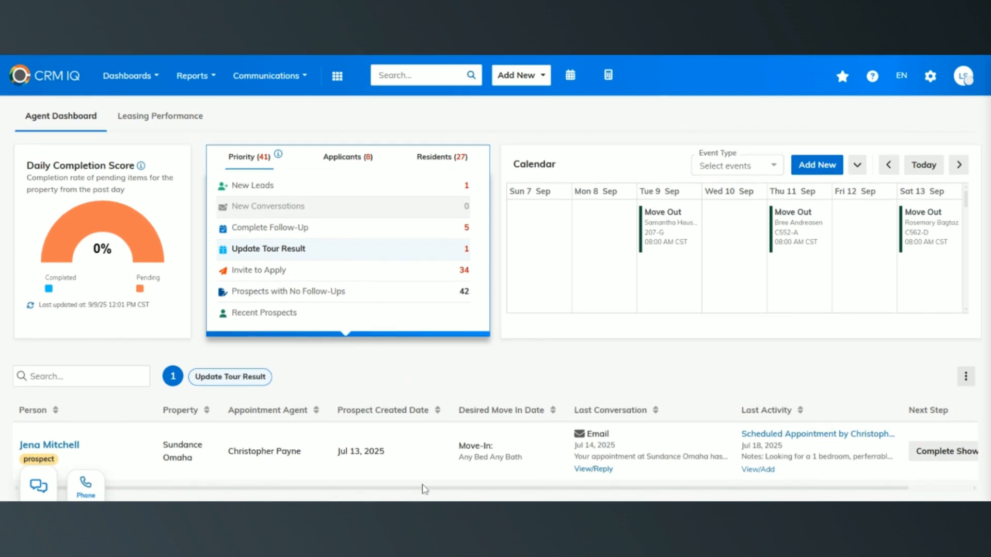
left_click(408, 294)
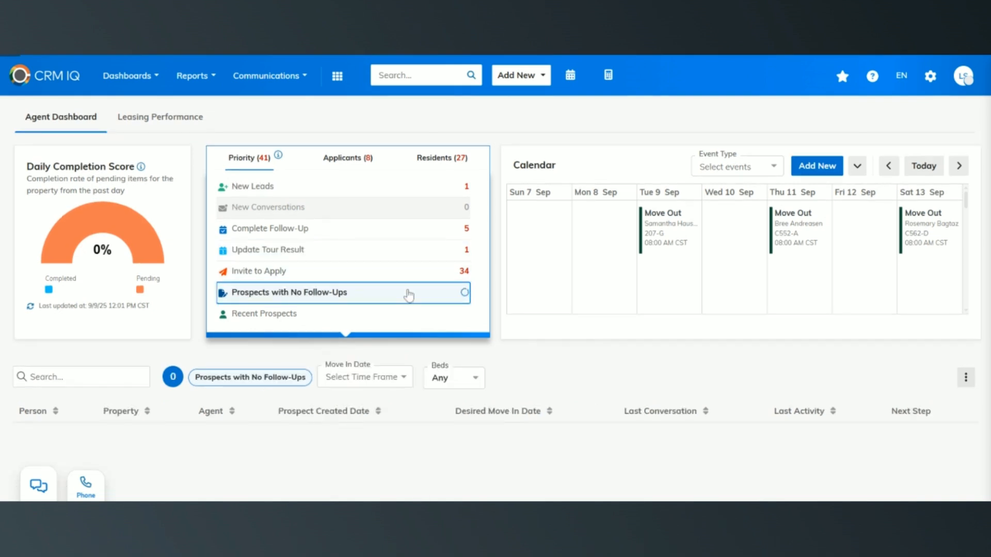
scroll(538, 336, "down", 1)
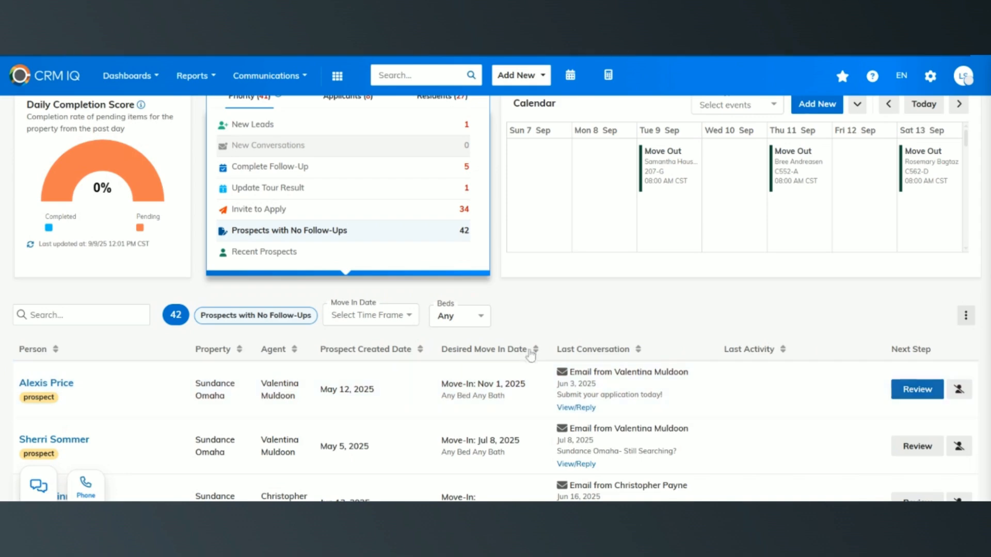
scroll(562, 324, "down", 5)
scroll(521, 391, "up", 6)
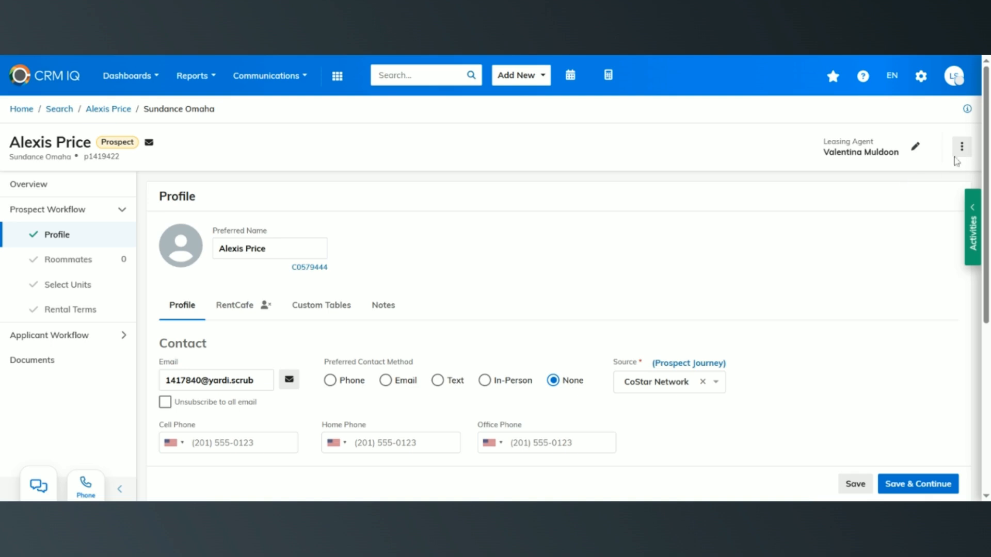
- Cancel the open prospect with the reason No Response and the note "Called once never responded."
left_click(963, 149)
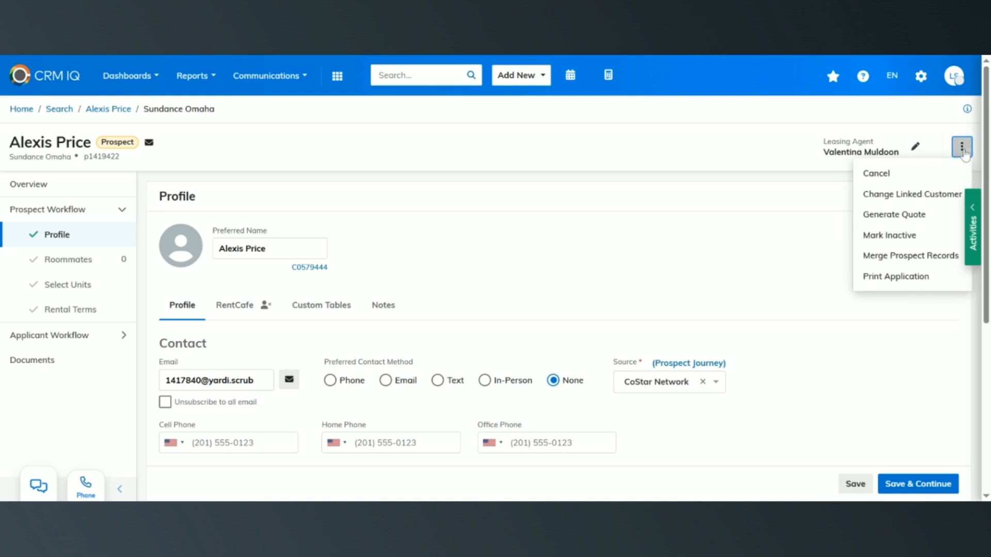
left_click(959, 172)
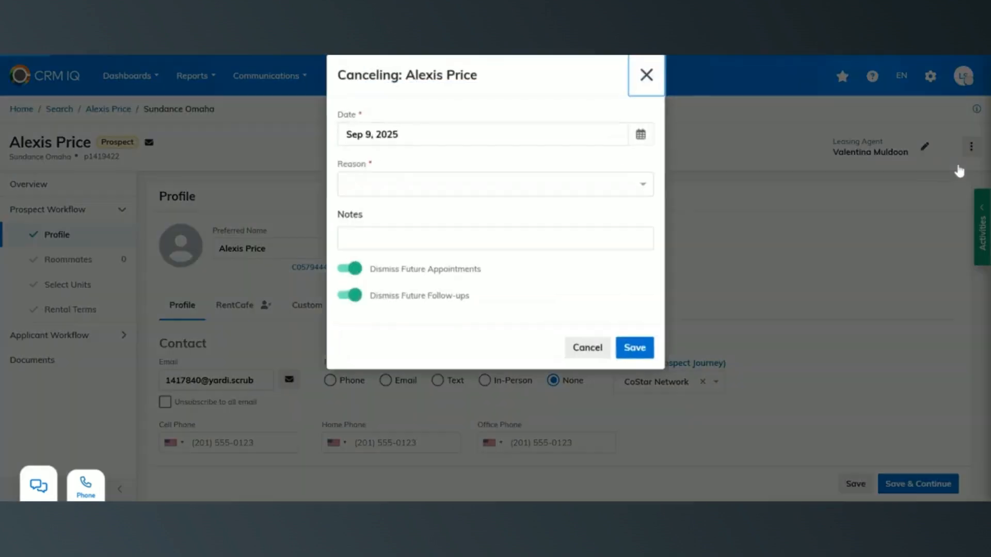
left_click(612, 196)
scroll(592, 282, "down", 3)
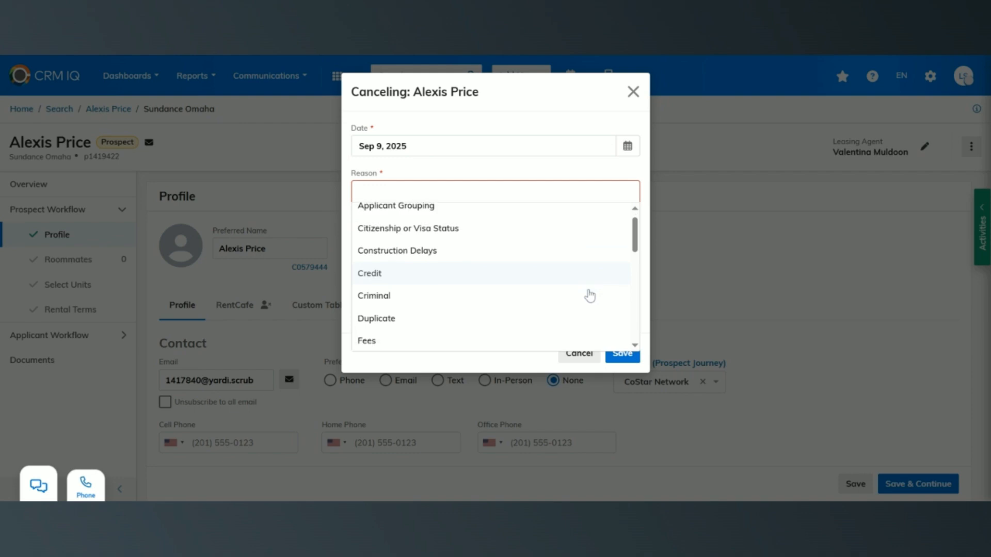
scroll(590, 295, "down", 2)
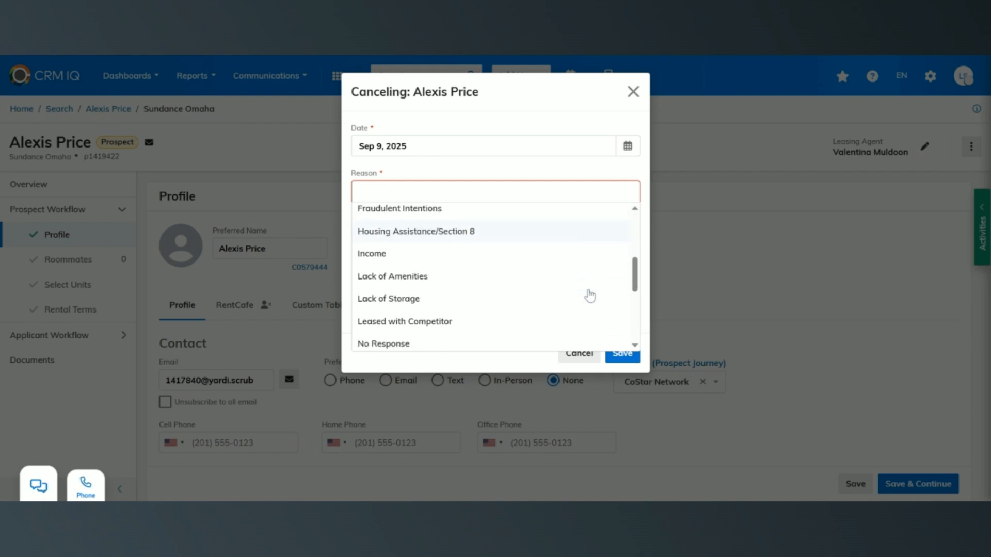
scroll(567, 265, "down", 2)
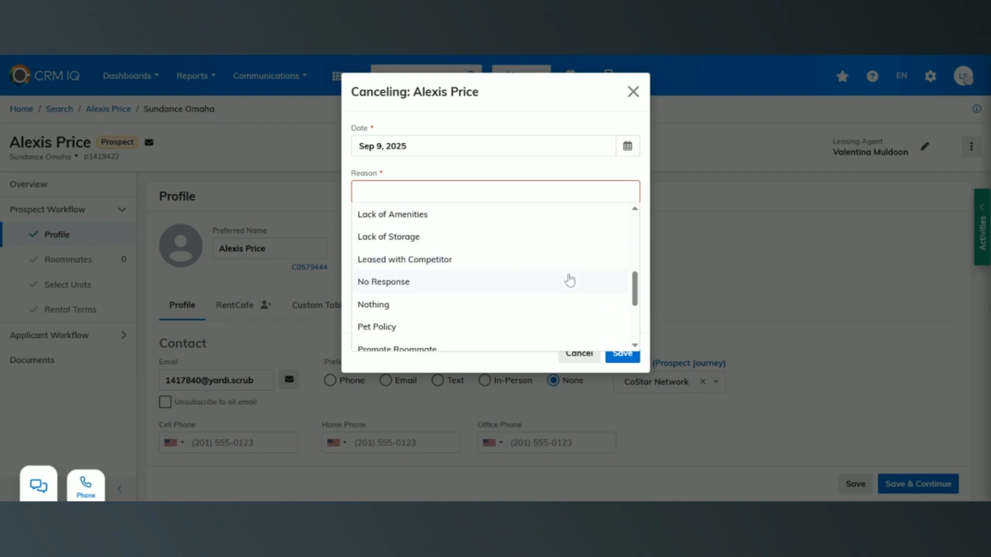
left_click(570, 282)
left_click(572, 241)
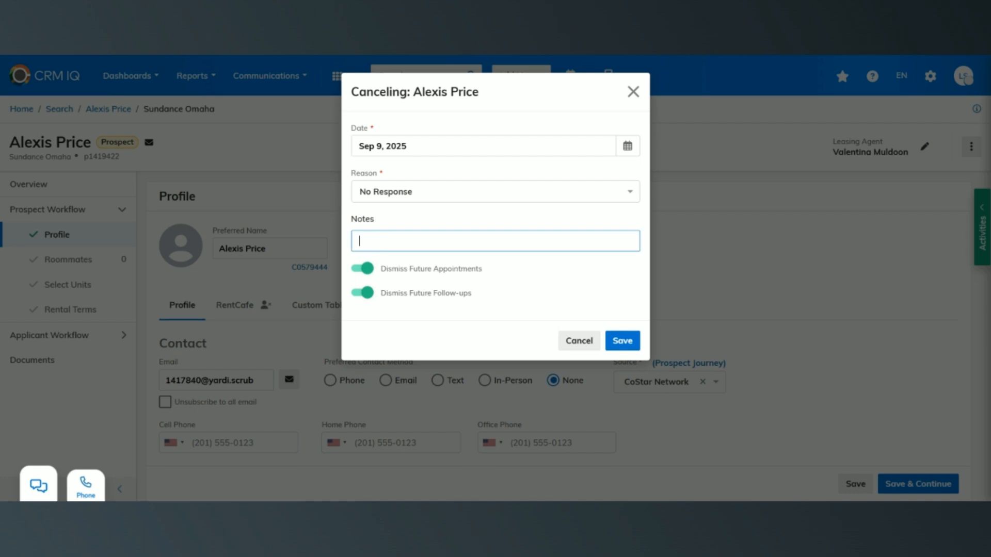
left_click(572, 241)
type("Called once never responded.")
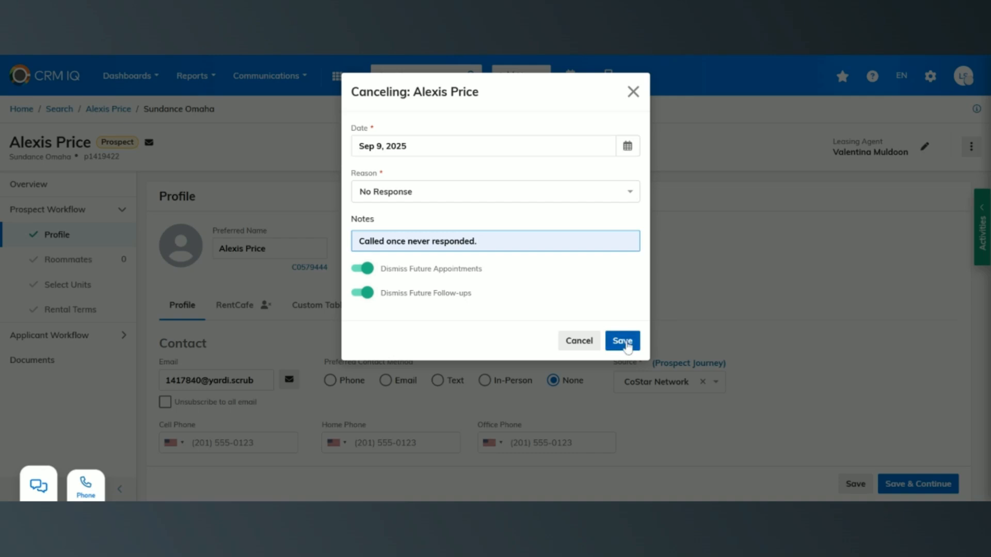
left_click(625, 342)
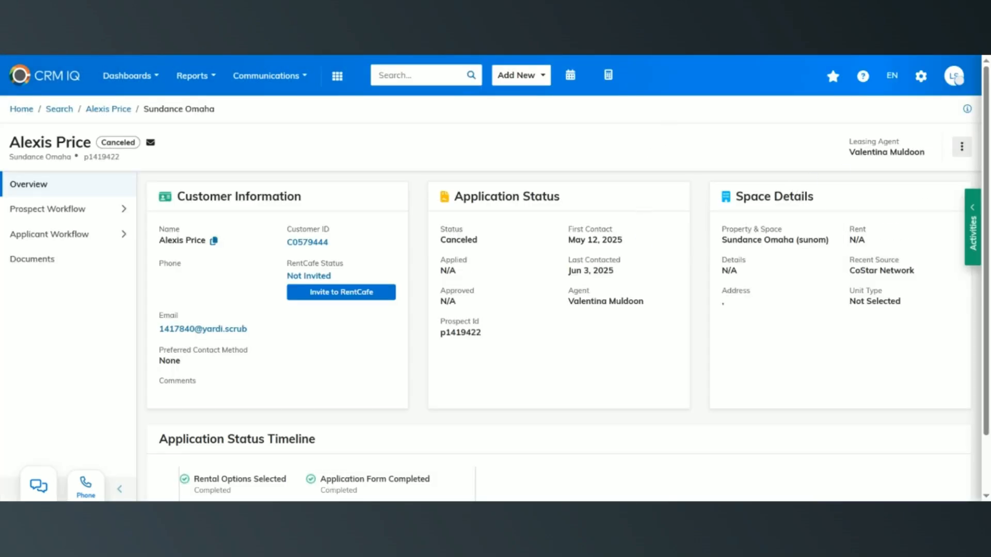
- Reactivate the canceled prospect record
left_click(960, 153)
left_click(886, 239)
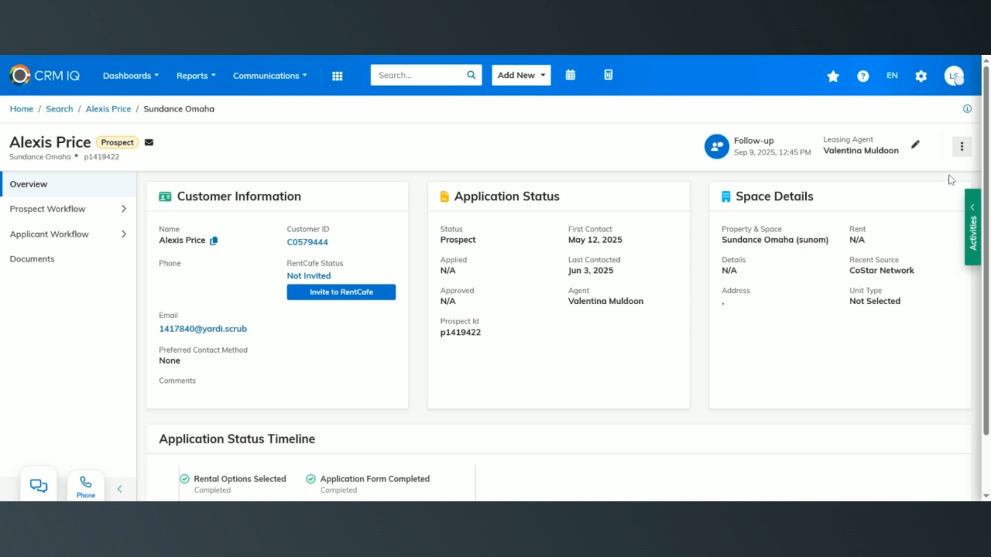
- Mark the open prospect inactive with the reason "Attempted to contact for 60 days."
left_click(961, 147)
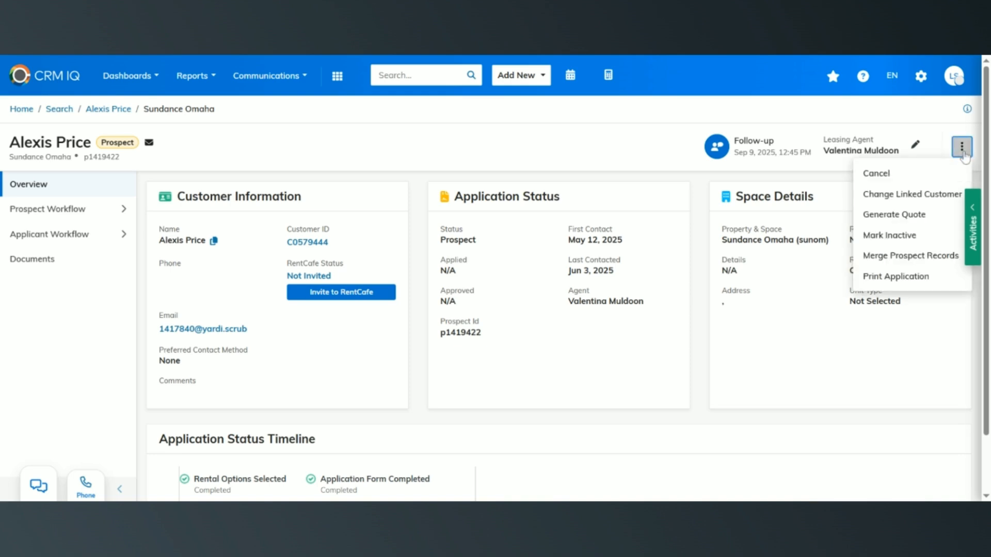
left_click(941, 241)
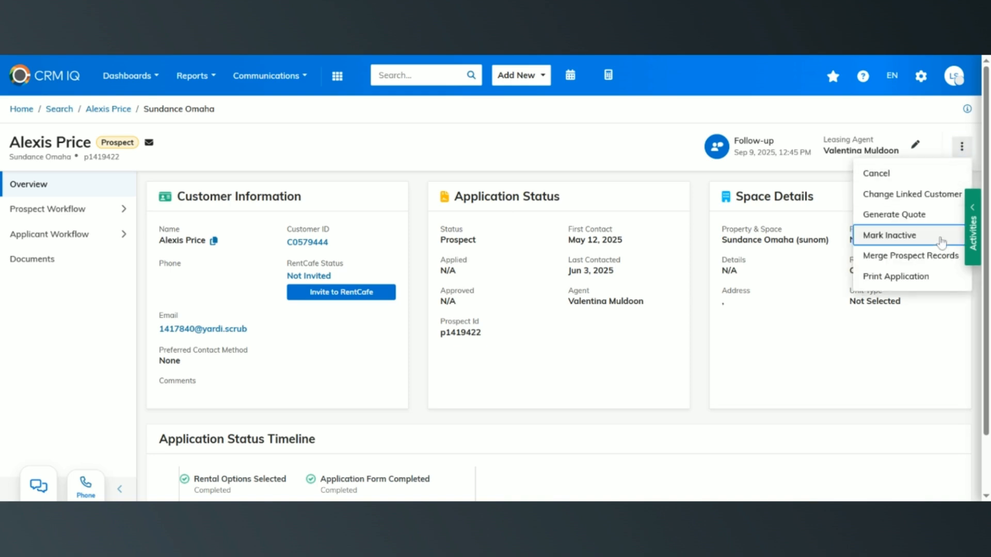
left_click(267, 178)
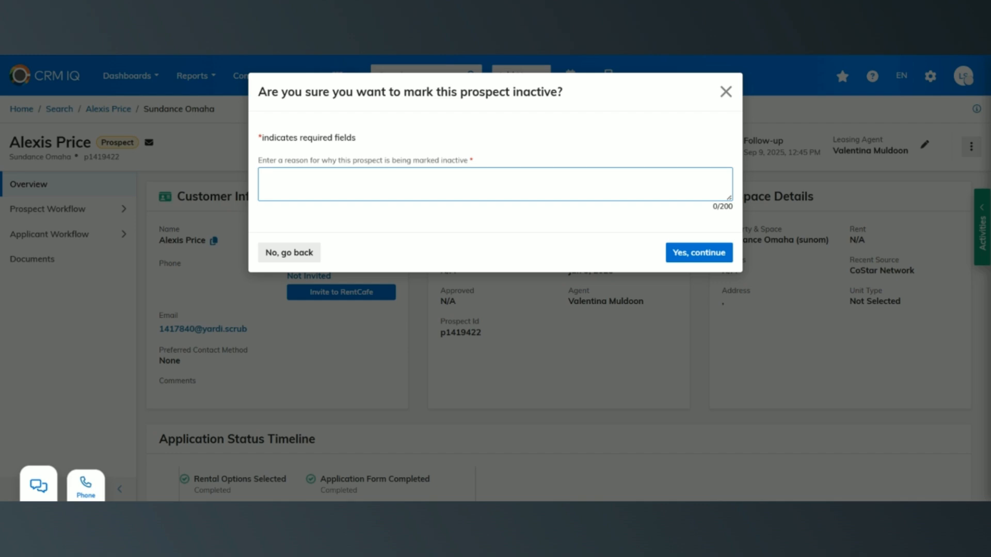
type("Attempted to contact ")
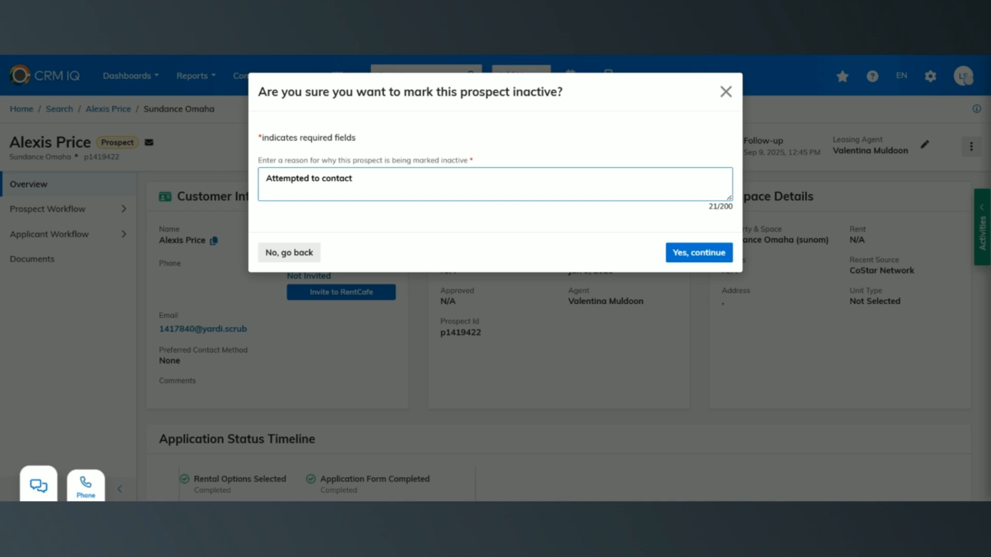
type("for 60 days.")
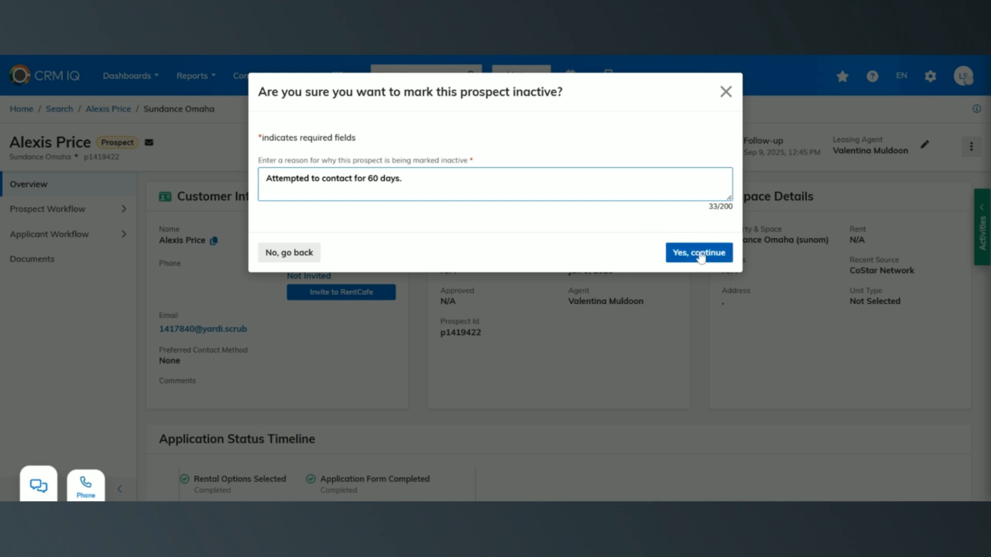
left_click(700, 258)
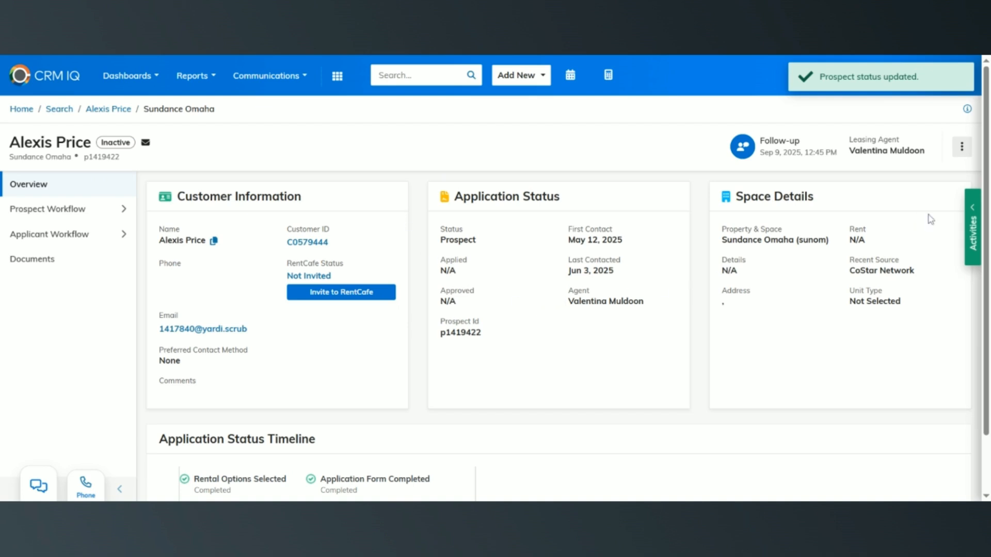
- View the prospect's activity timeline and future activities, and close the Activities view
left_click(972, 223)
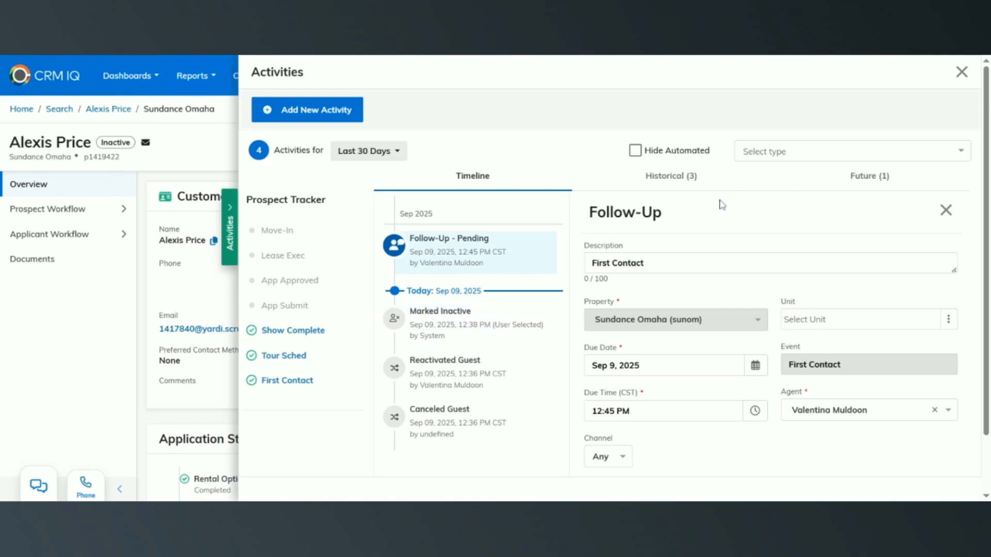
left_click(814, 193)
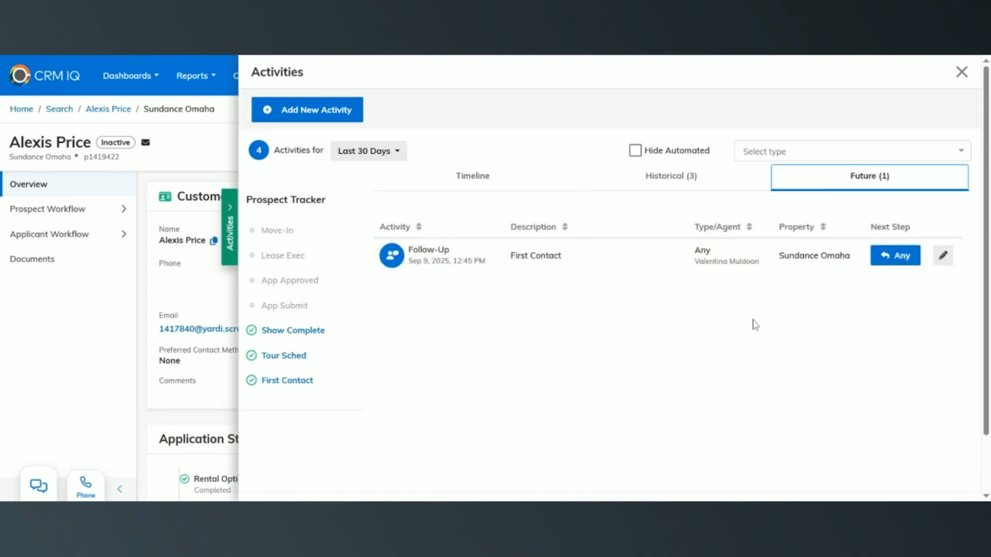
left_click(960, 76)
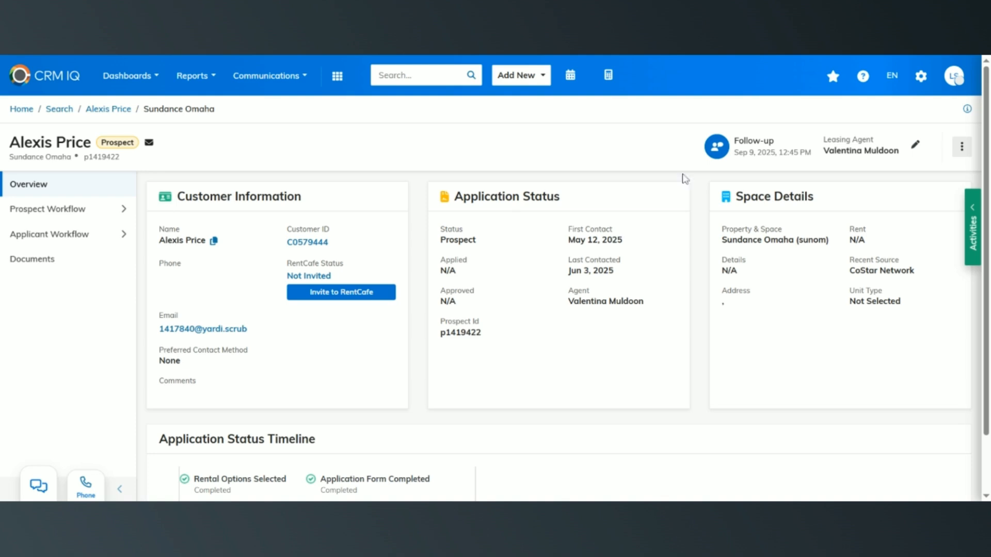
- Mark the active prospect record inactive with the reason "Moving in 6 months"
left_click(961, 146)
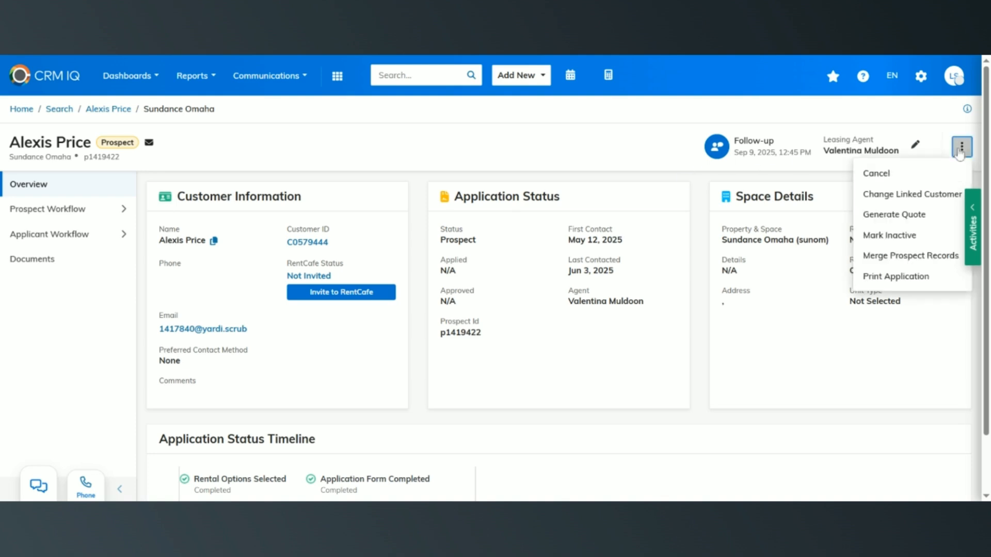
left_click(955, 235)
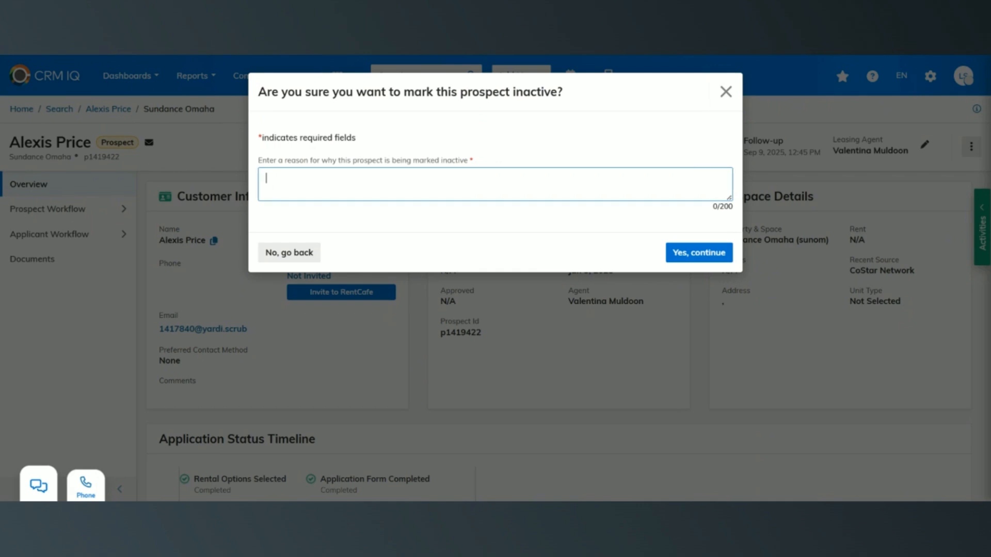
type("Moving in 6 months")
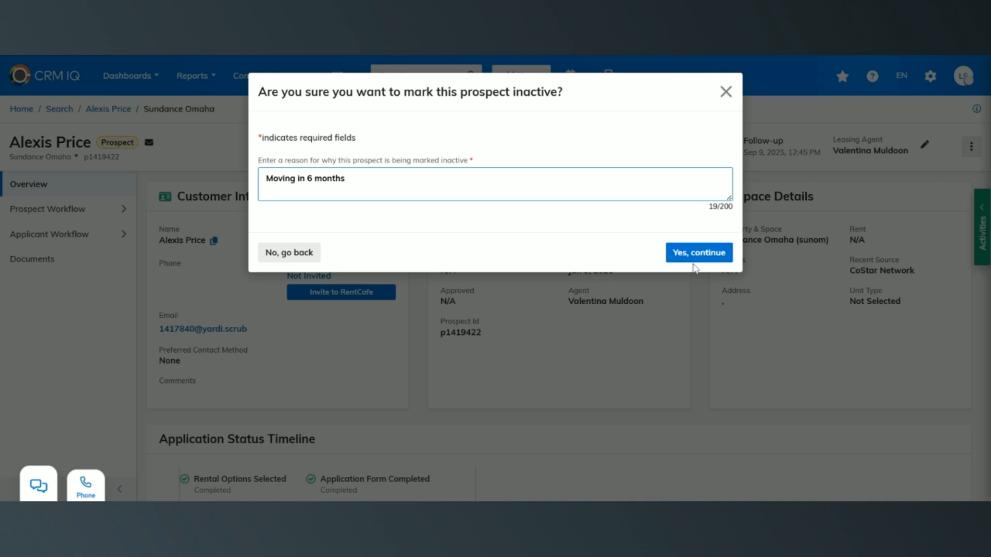
left_click(695, 264)
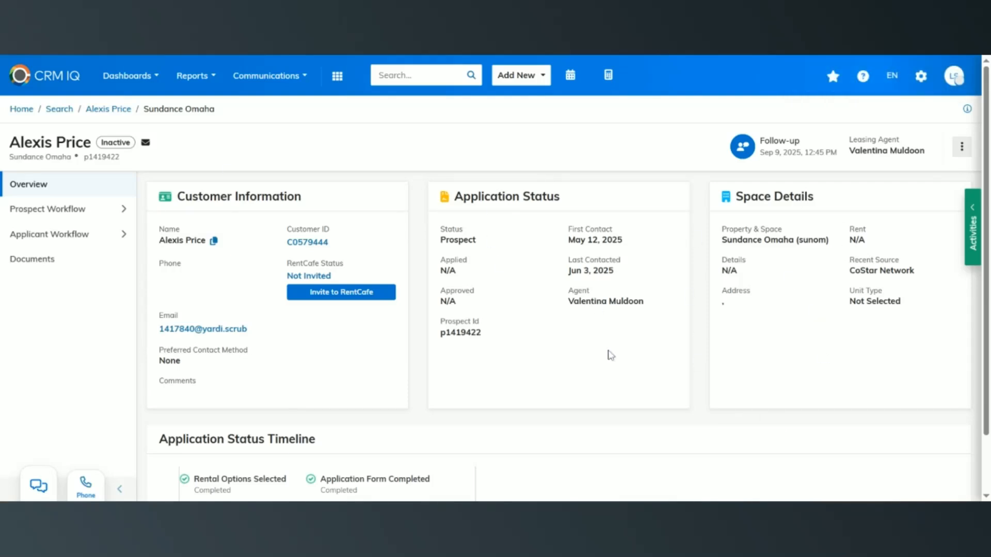
- Open a new follow-up activity form for the inactive prospect
left_click(973, 260)
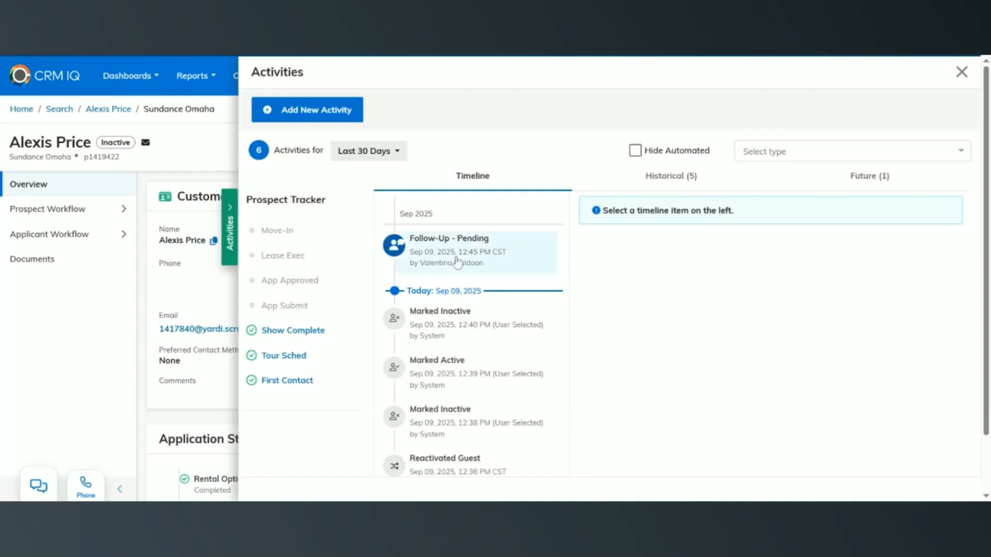
left_click(349, 109)
left_click(355, 162)
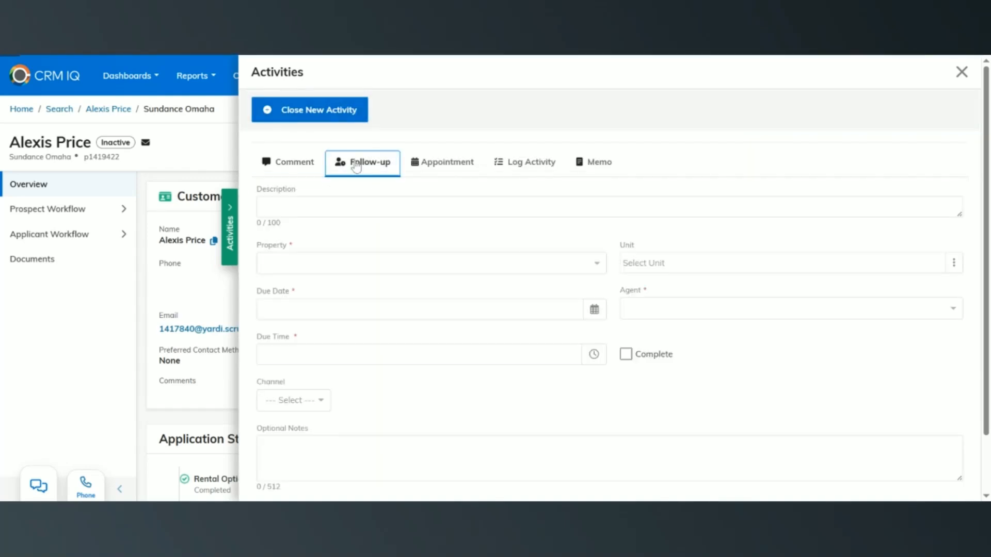